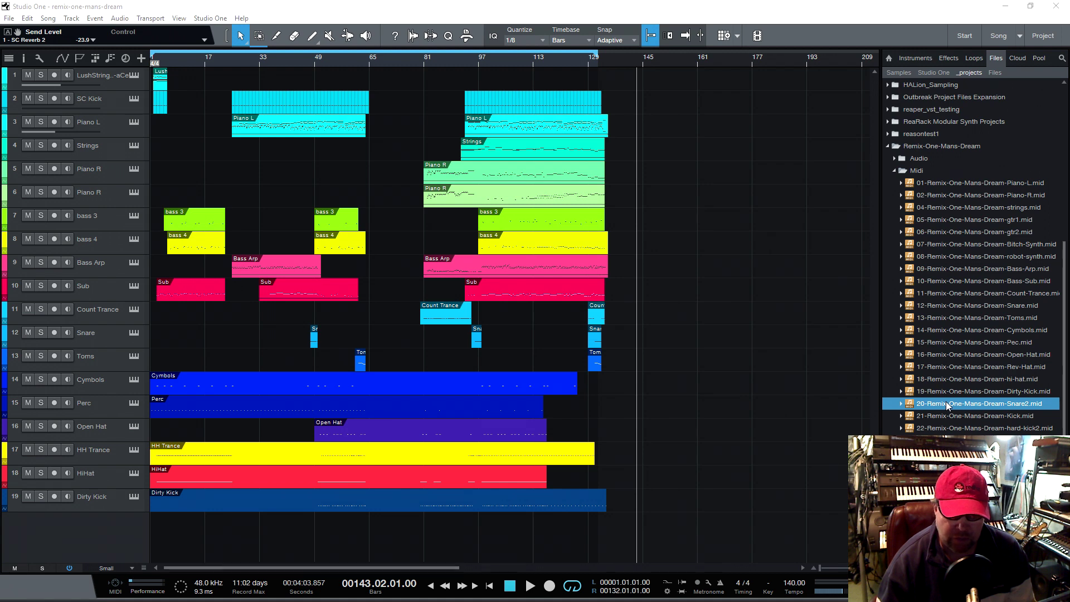
Import 20-Remix-One-Mans-Dream-Snare2.mid below the last track and scroll through the new Snare Trance tracks
{"action": "left_click_drag", "start_coordinate": [945, 404], "coordinate": [155, 522]}
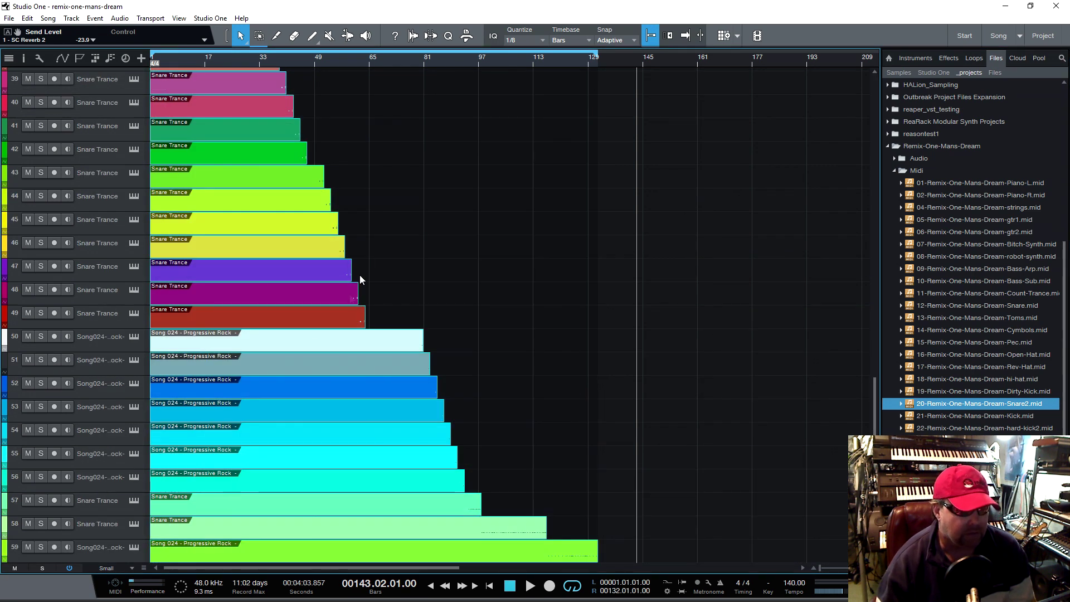
{"action": "scroll", "coordinate": [375, 298], "scroll_direction": "up", "scroll_amount": 10}
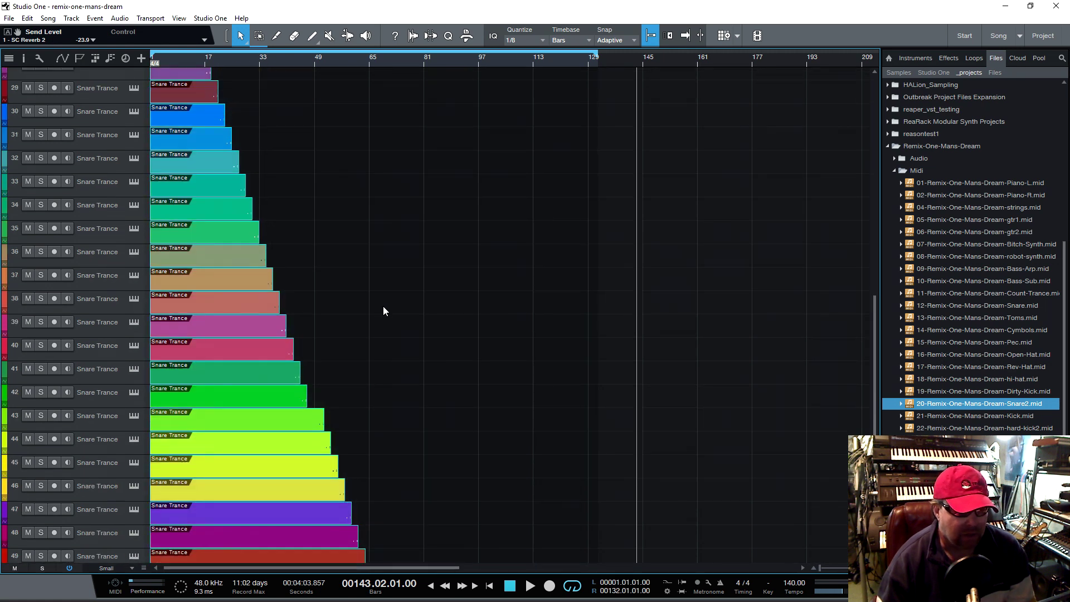
{"action": "scroll", "coordinate": [376, 320], "scroll_direction": "up", "scroll_amount": 1}
{"action": "scroll", "coordinate": [364, 327], "scroll_direction": "down", "scroll_amount": 10}
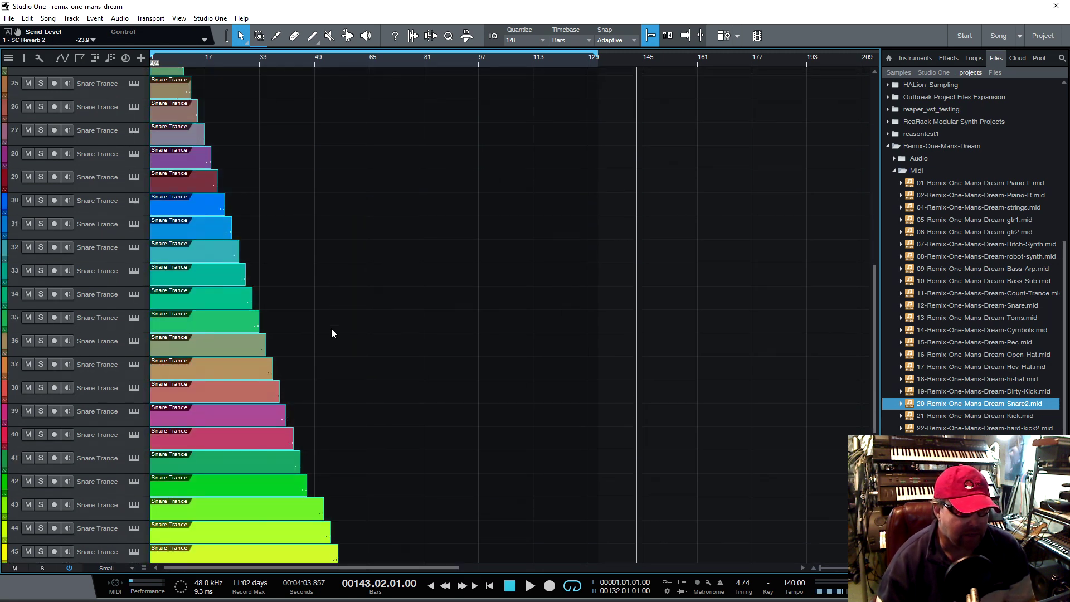
{"action": "scroll", "coordinate": [568, 490], "scroll_direction": "down", "scroll_amount": 3}
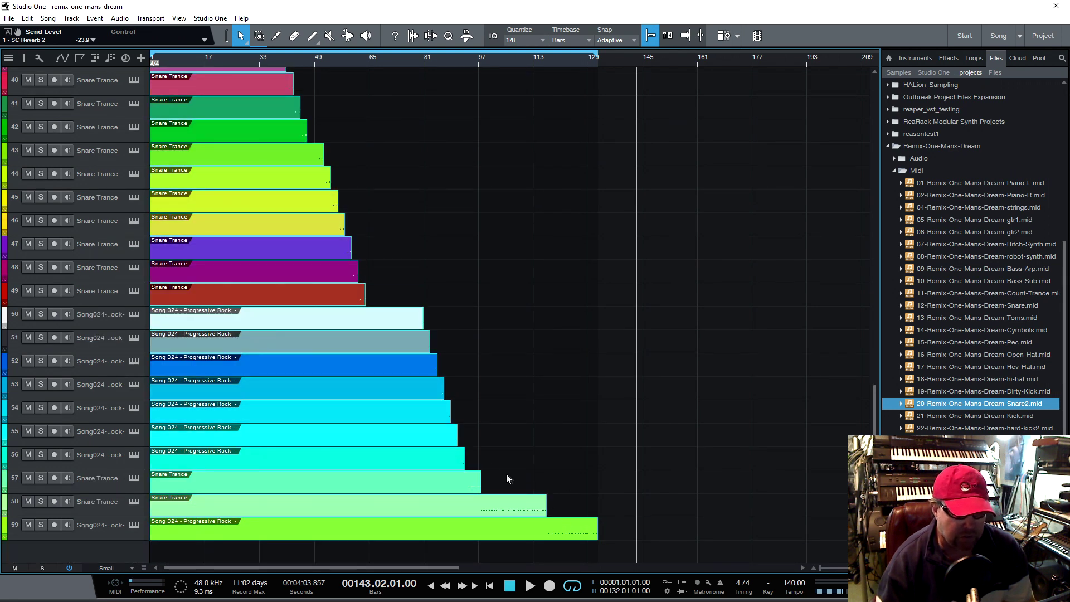
{"action": "scroll", "coordinate": [436, 311], "scroll_direction": "up", "scroll_amount": 10}
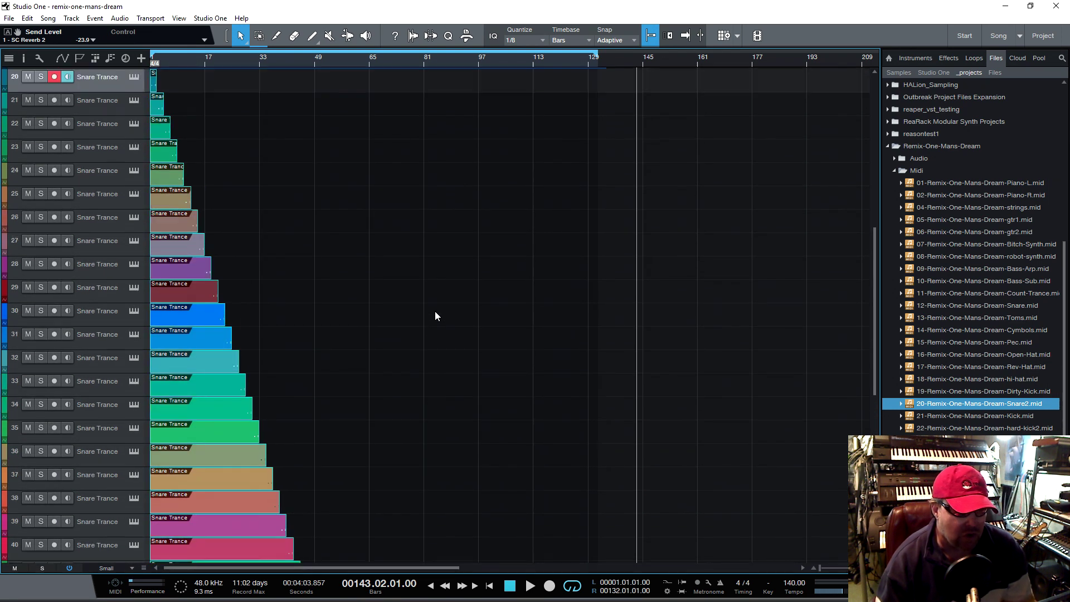
{"action": "scroll", "coordinate": [435, 317], "scroll_direction": "up", "scroll_amount": 6}
{"action": "scroll", "coordinate": [435, 322], "scroll_direction": "down", "scroll_amount": 12}
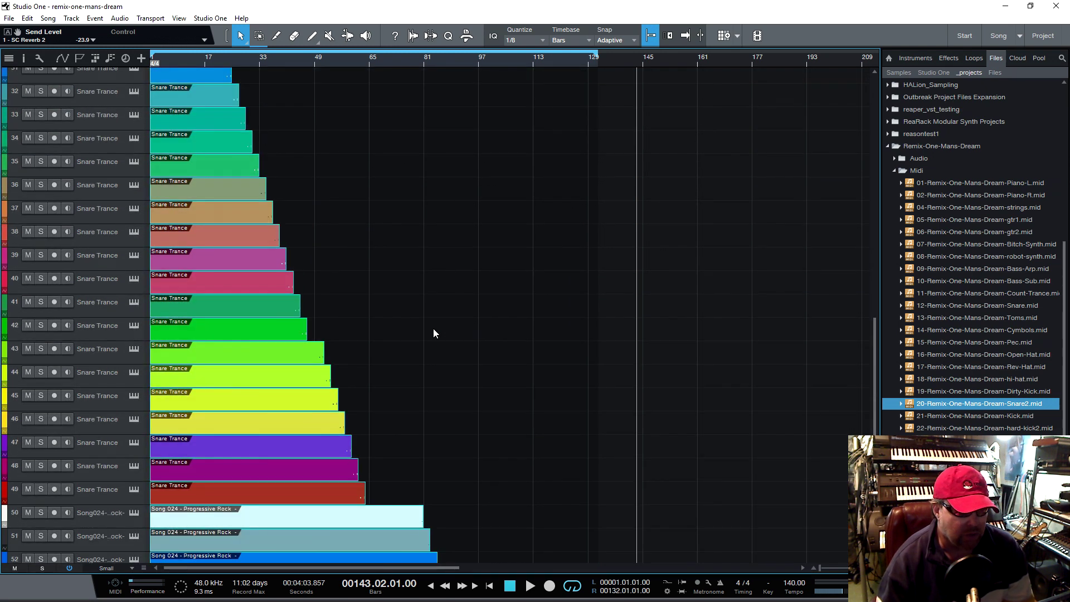
{"action": "scroll", "coordinate": [473, 310], "scroll_direction": "up", "scroll_amount": 8}
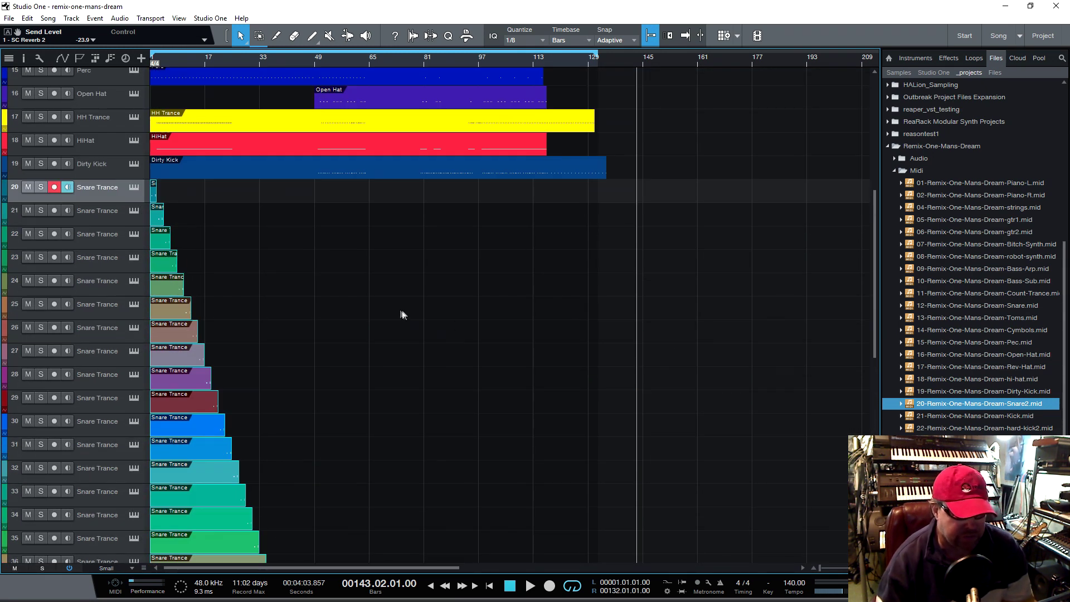
{"action": "scroll", "coordinate": [399, 314], "scroll_direction": "down", "scroll_amount": 6}
{"action": "scroll", "coordinate": [405, 333], "scroll_direction": "down", "scroll_amount": 3}
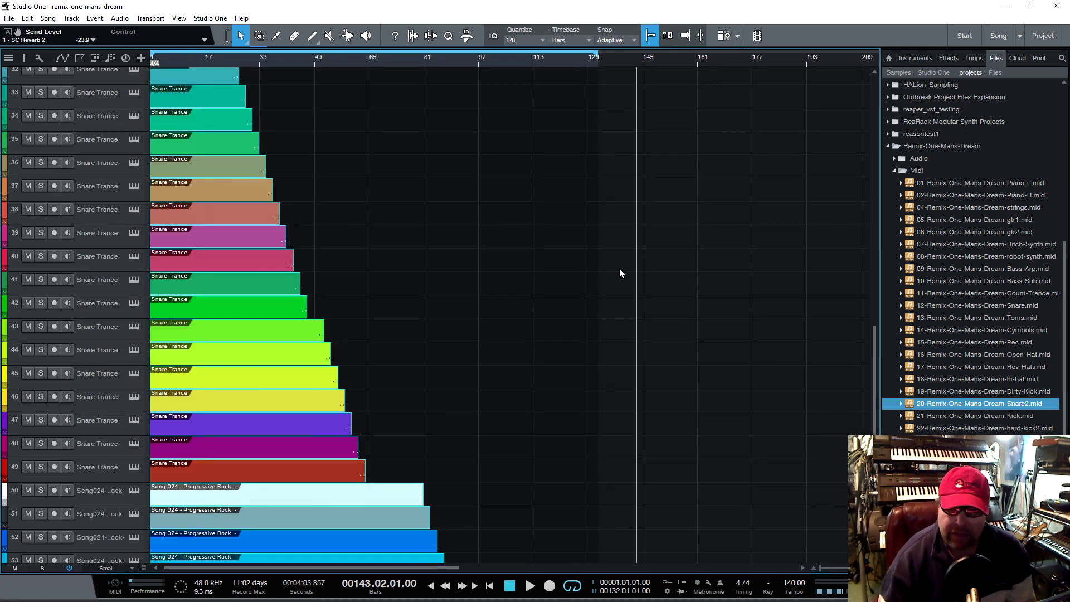
Clear the current clip selection and select Snare Trance track 46
{"action": "left_click", "coordinate": [344, 249]}
{"action": "scroll", "coordinate": [344, 249], "scroll_direction": "down", "scroll_amount": 5}
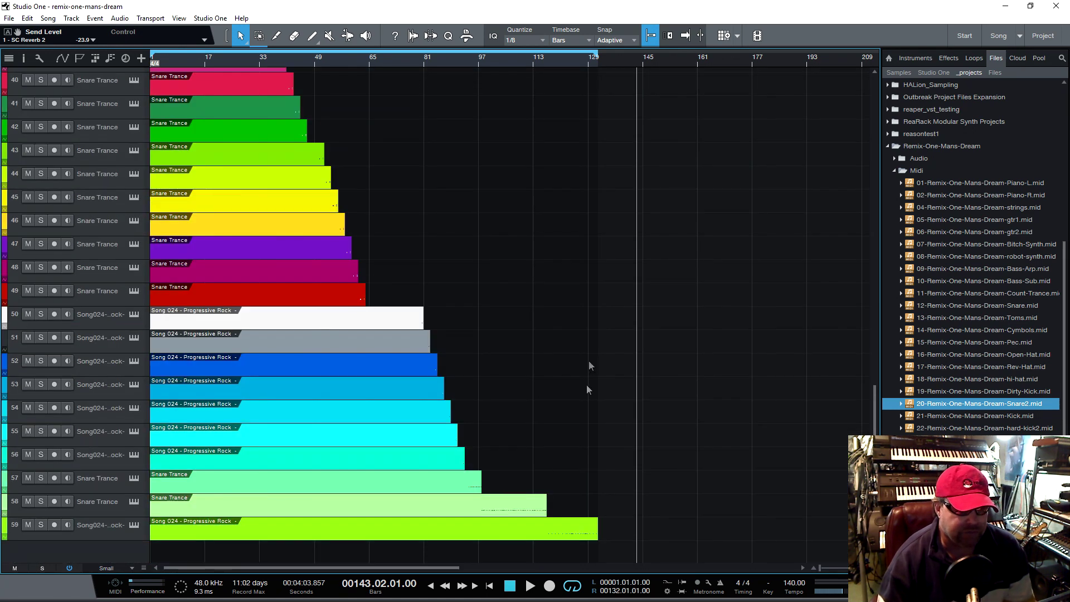
{"action": "left_click_drag", "start_coordinate": [636, 524], "coordinate": [459, 186]}
{"action": "left_click", "coordinate": [481, 224]}
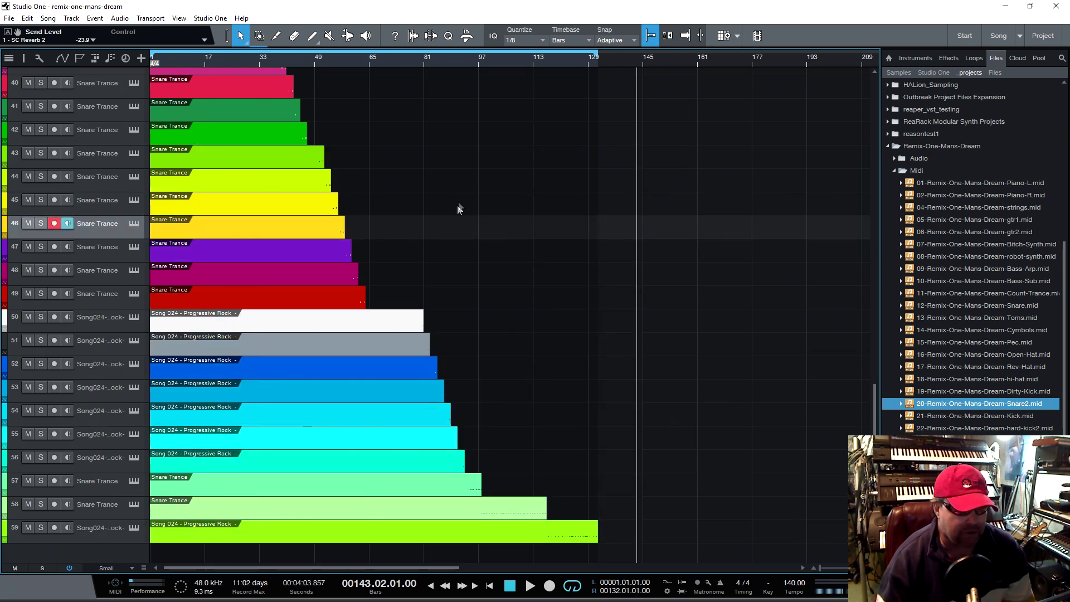
Inspect the Snare Trance notes in an enlarged Editor, then marquee-select all Snare Trance clips across the tracks
{"action": "key", "text": "F2"}
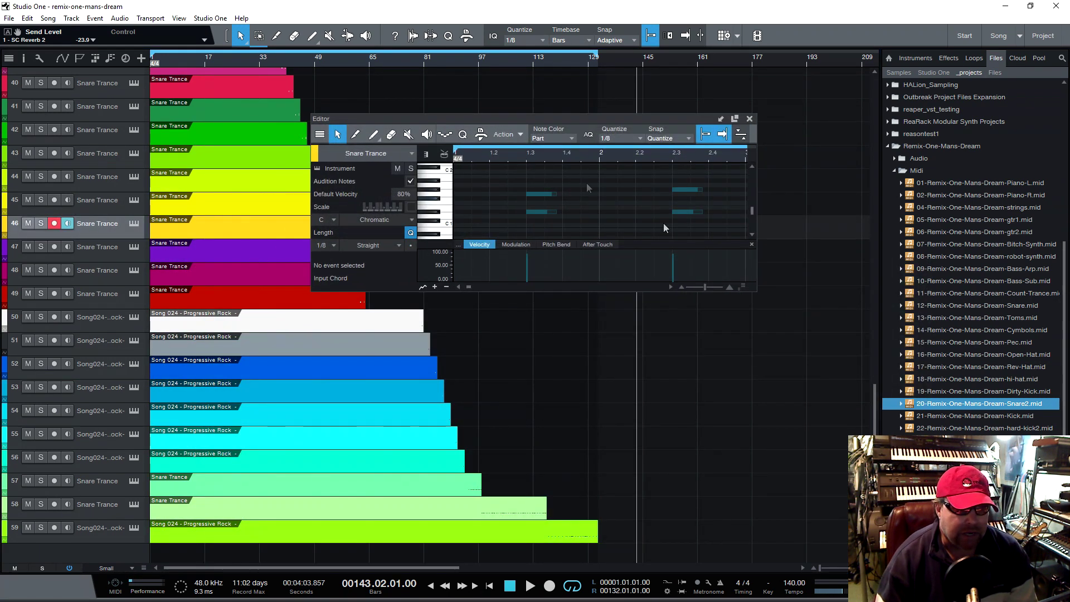
{"action": "left_click_drag", "start_coordinate": [753, 290], "coordinate": [957, 489]}
{"action": "left_click_drag", "start_coordinate": [559, 119], "coordinate": [1047, 125]}
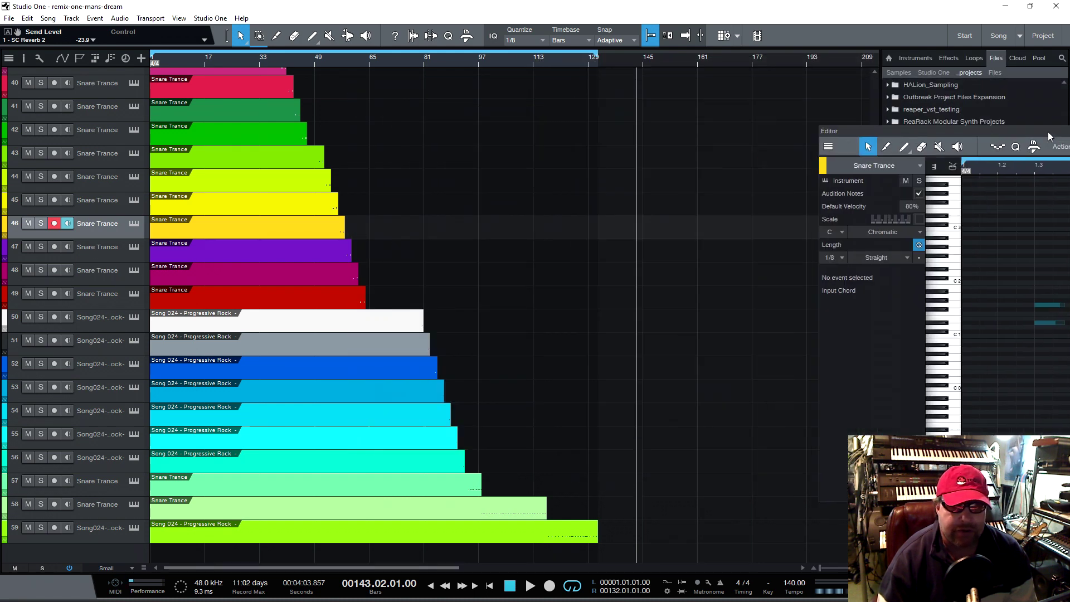
{"action": "key", "text": "F2"}
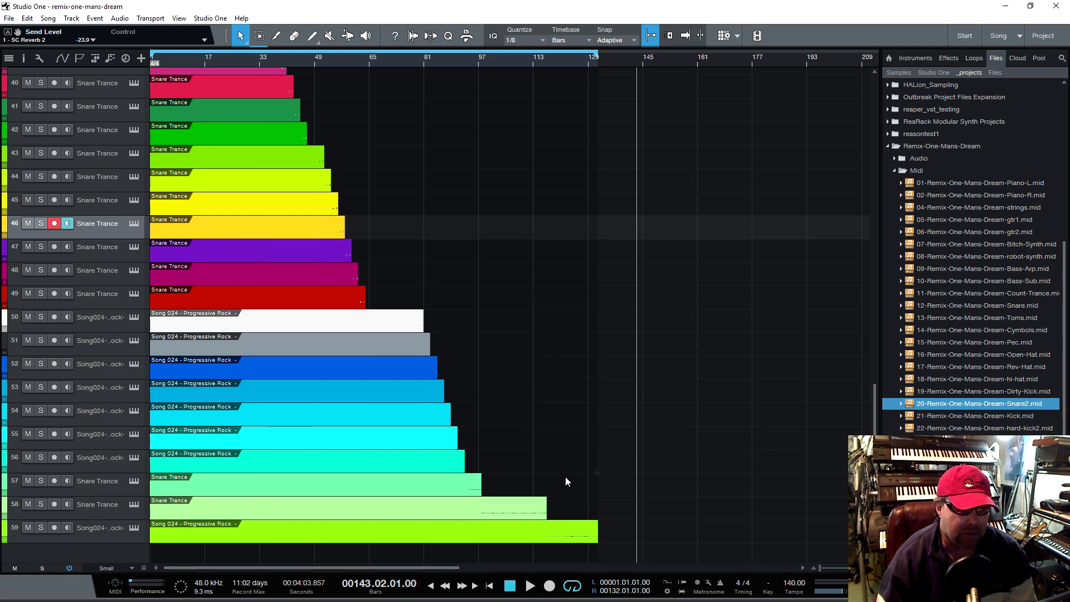
{"action": "left_click_drag", "start_coordinate": [642, 542], "coordinate": [134, 122]}
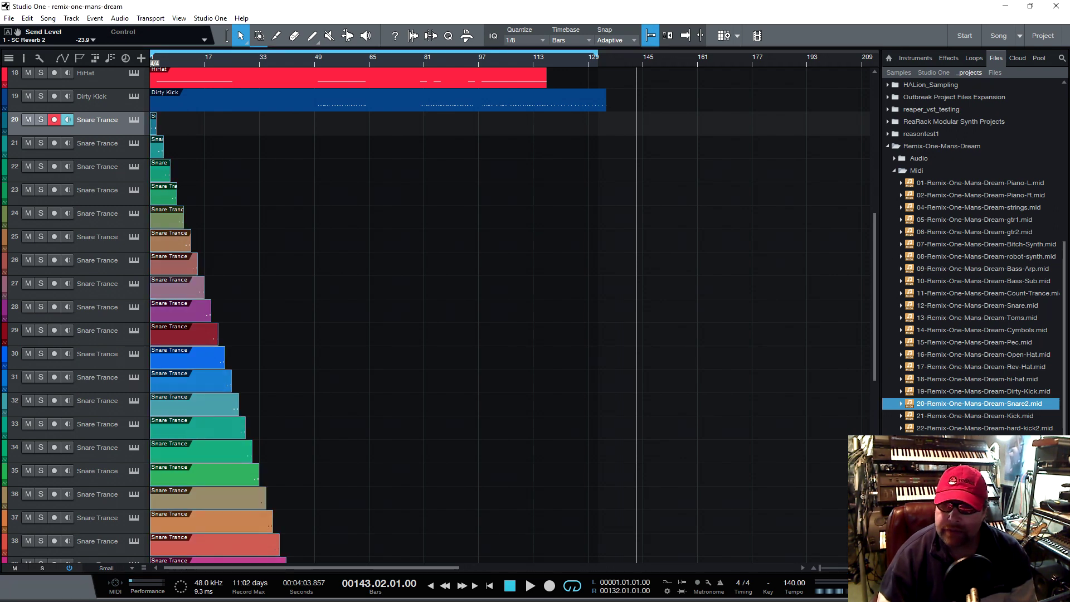
Open the selected clips in an enlarged note editor and marquee-select all snare notes spanning bars 1–129
{"action": "key", "text": "F2"}
{"action": "left_click_drag", "start_coordinate": [420, 82], "coordinate": [406, 55]}
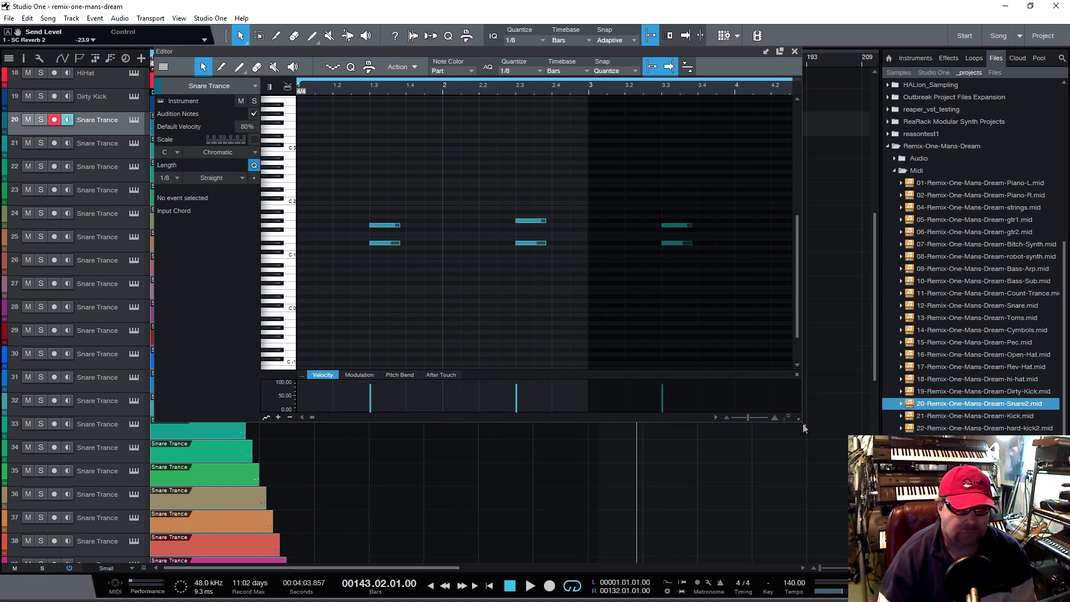
{"action": "left_click_drag", "start_coordinate": [799, 420], "coordinate": [969, 523]}
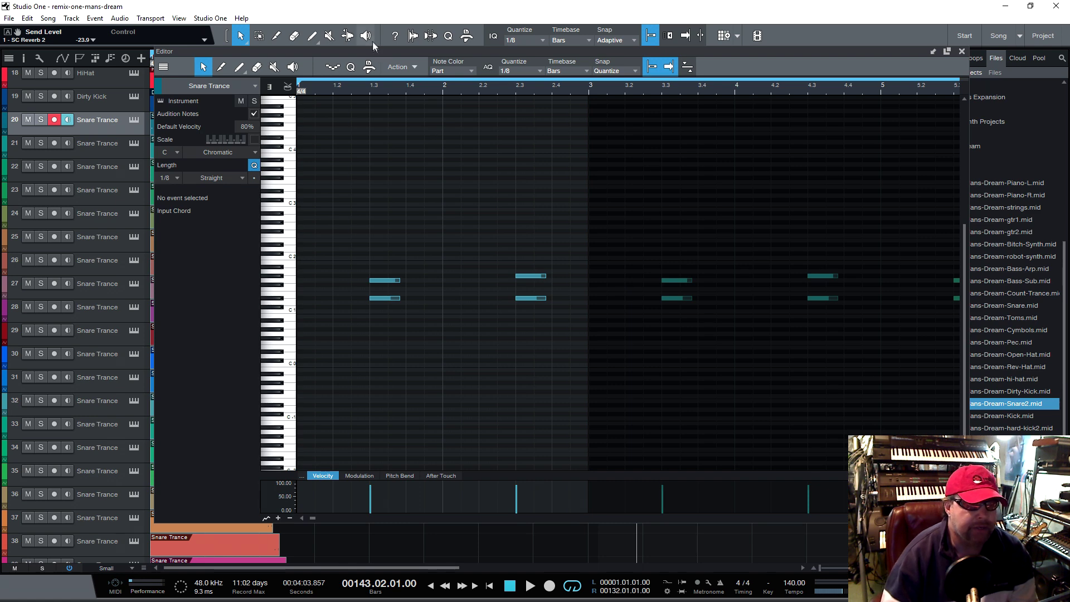
{"action": "left_click_drag", "start_coordinate": [382, 54], "coordinate": [439, 73]}
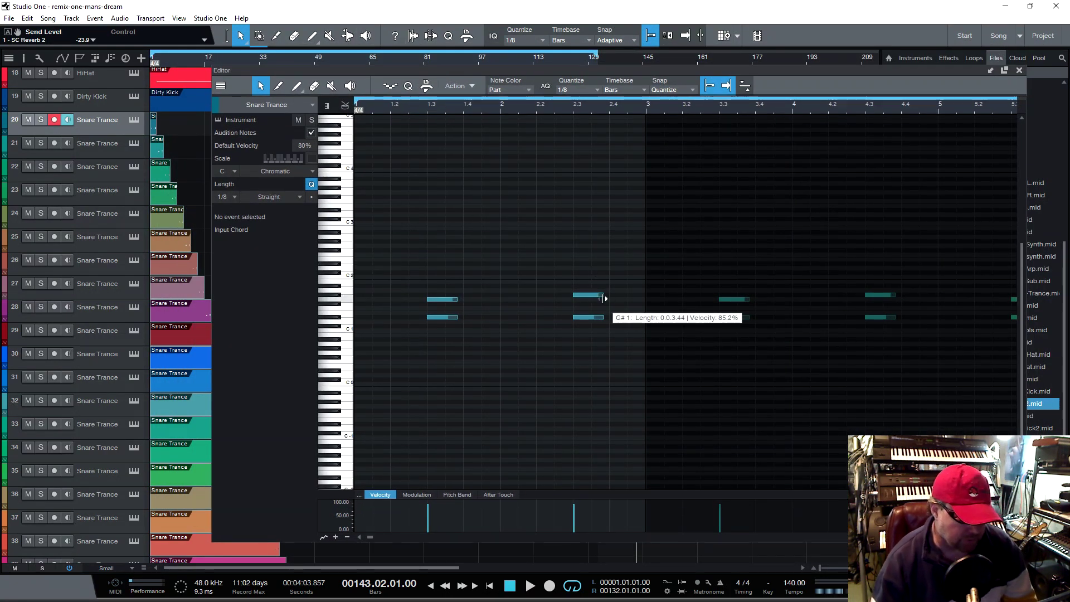
{"action": "scroll", "coordinate": [585, 292], "scroll_direction": "down", "scroll_amount": 10}
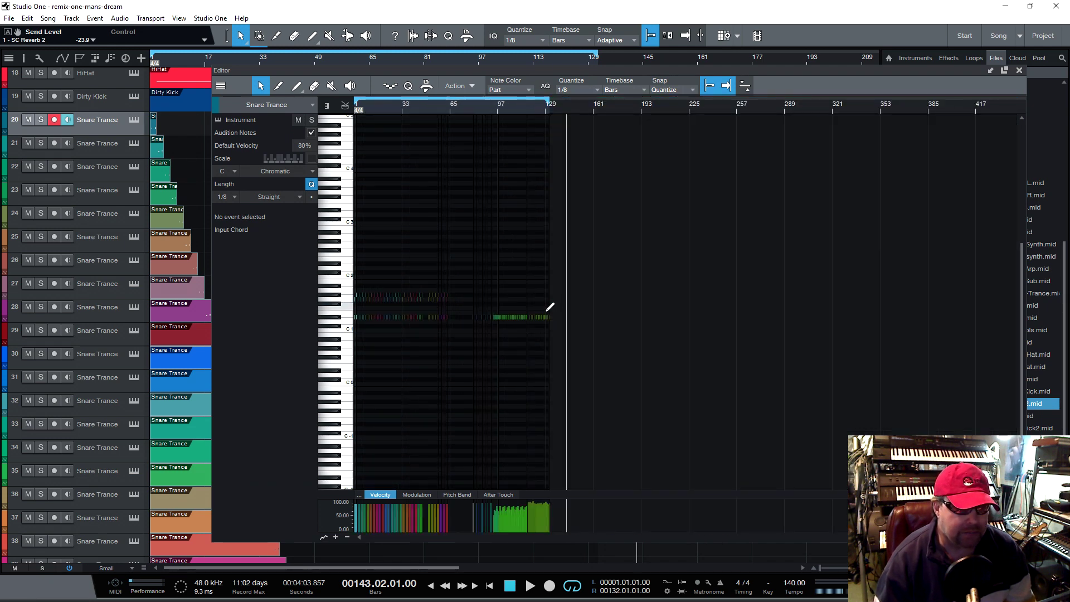
{"action": "scroll", "coordinate": [537, 317], "scroll_direction": "left", "scroll_amount": 4}
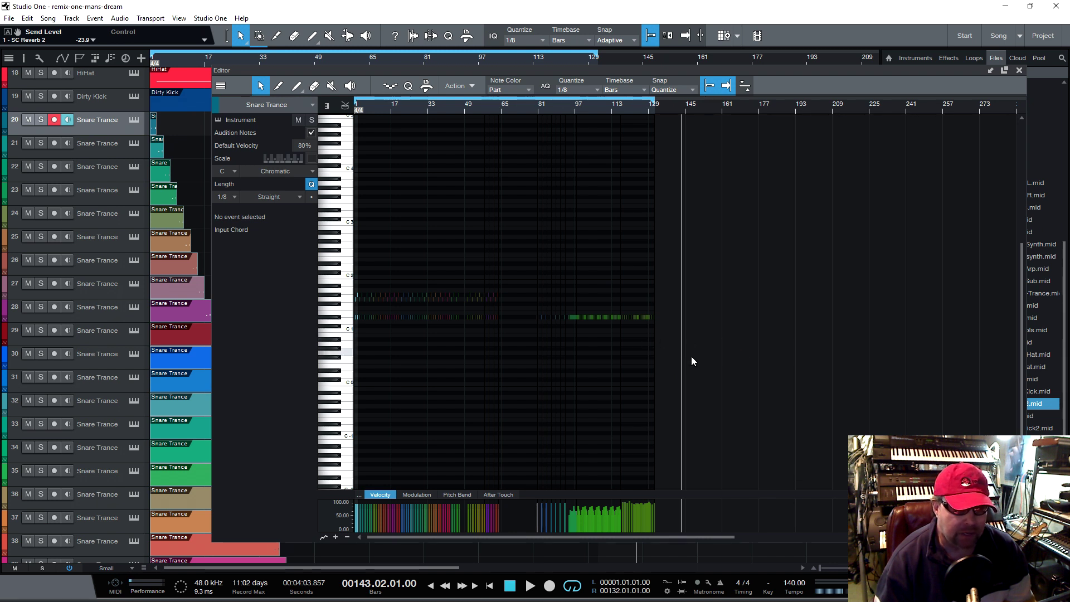
{"action": "left_click_drag", "start_coordinate": [748, 368], "coordinate": [345, 236]}
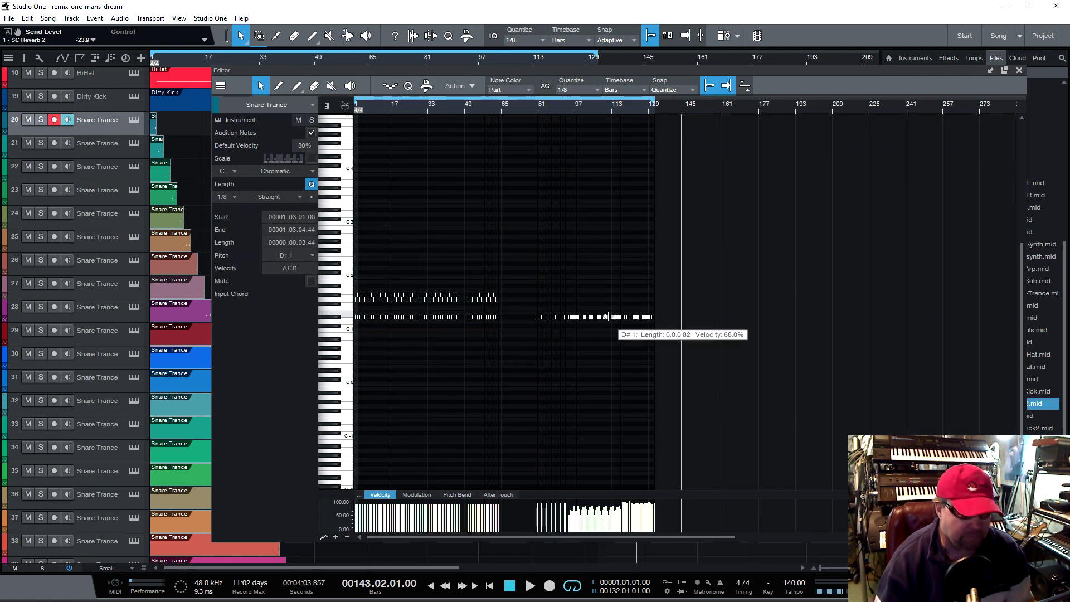
{"action": "scroll", "coordinate": [539, 319], "scroll_direction": "up", "scroll_amount": 6}
Transfer the selected snare notes into track 20's Snare Trance event, then close the Editor
{"action": "scroll", "coordinate": [541, 325], "scroll_direction": "down", "scroll_amount": 8}
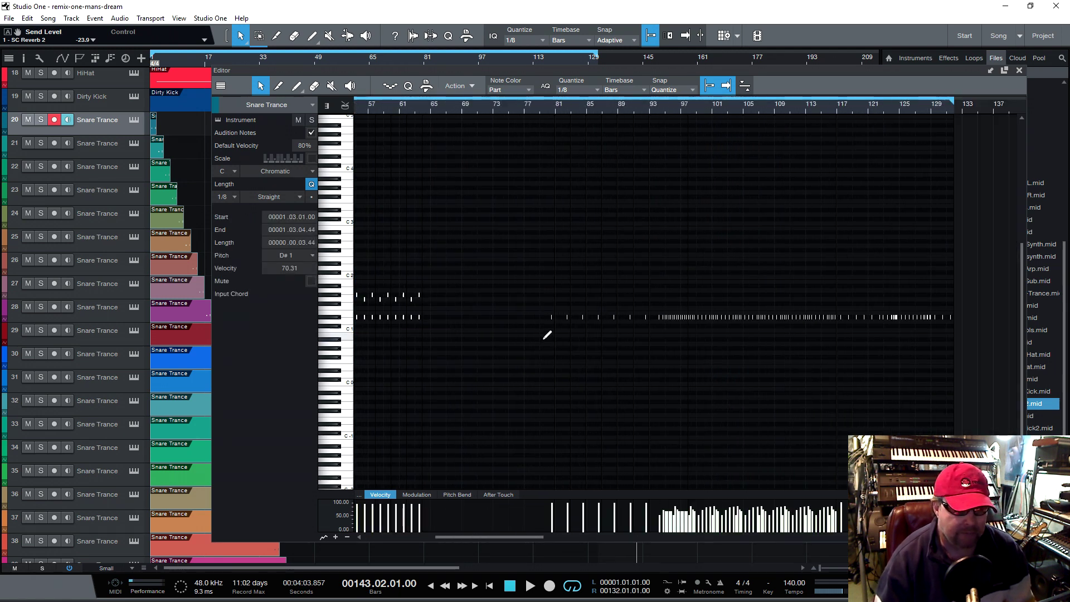
{"action": "scroll", "coordinate": [741, 385], "scroll_direction": "up", "scroll_amount": 6}
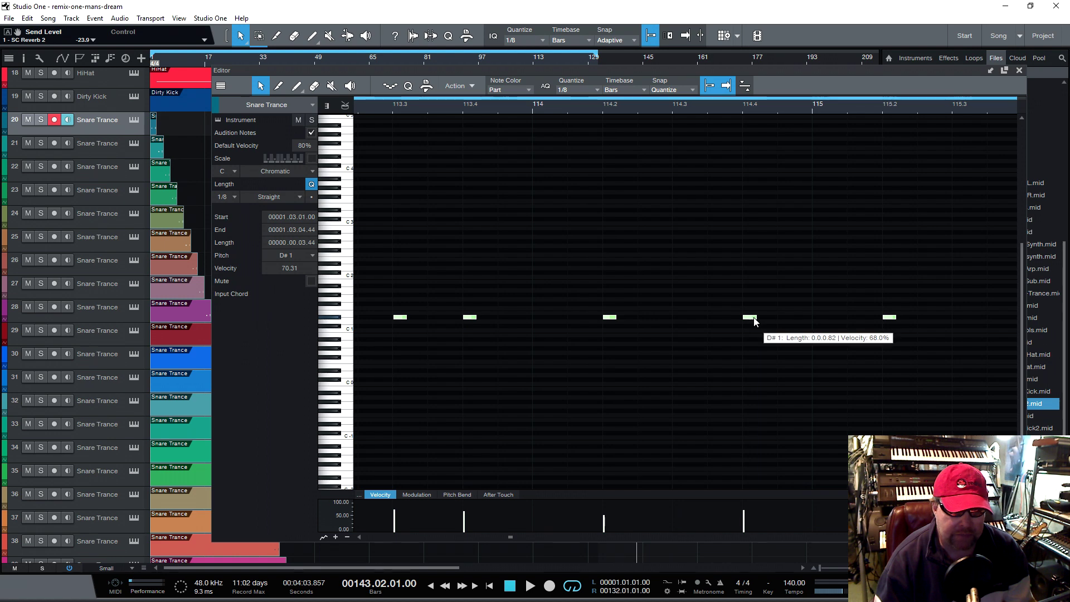
{"action": "right_click", "coordinate": [752, 318]}
{"action": "mouse_move", "coordinate": [799, 332]}
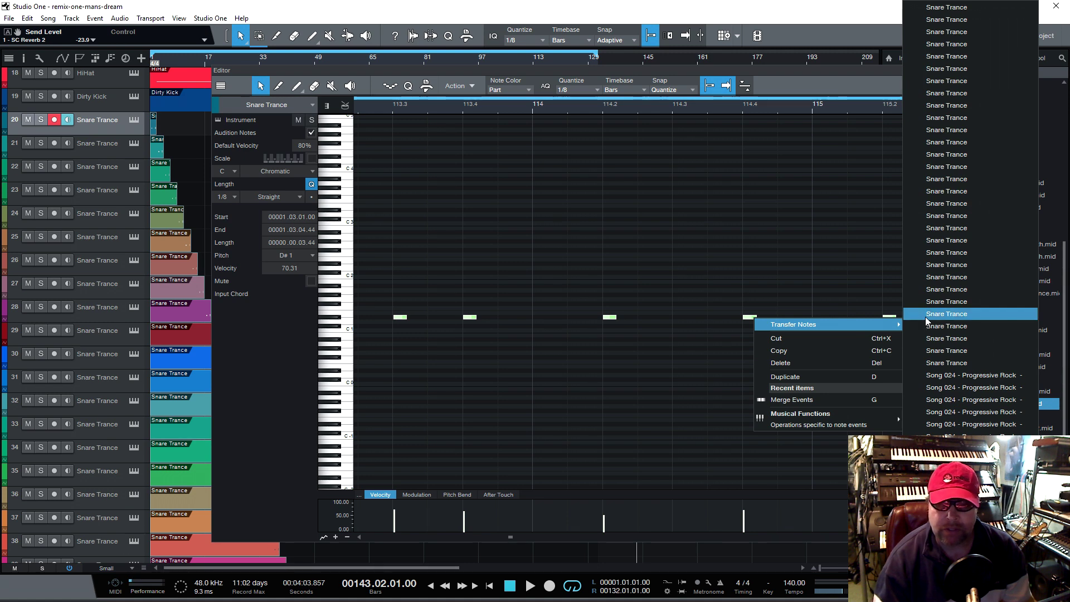
{"action": "left_click", "coordinate": [969, 8]}
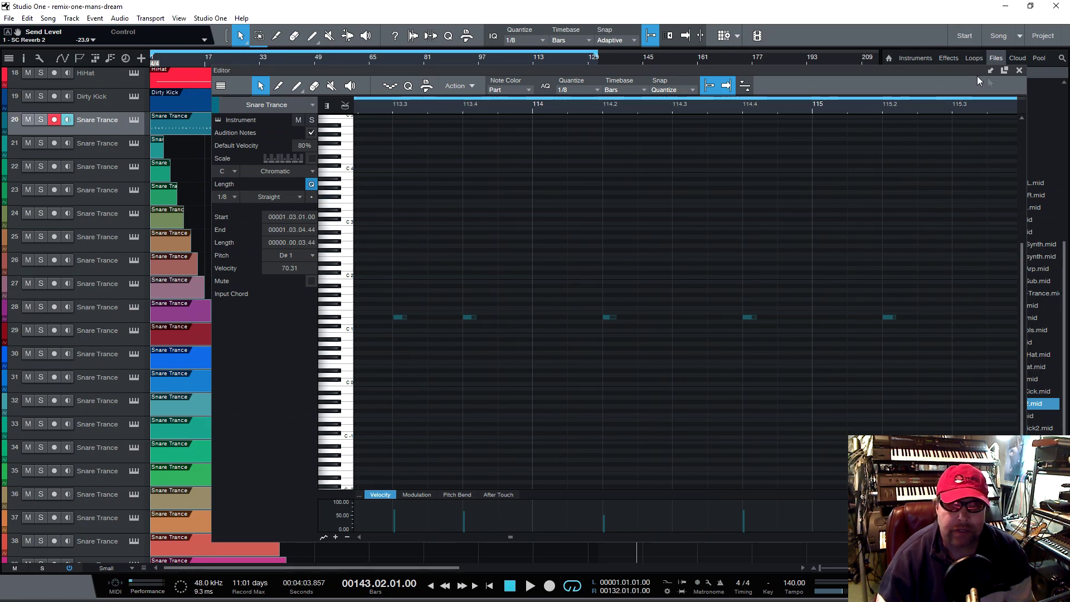
{"action": "key", "text": "F2"}
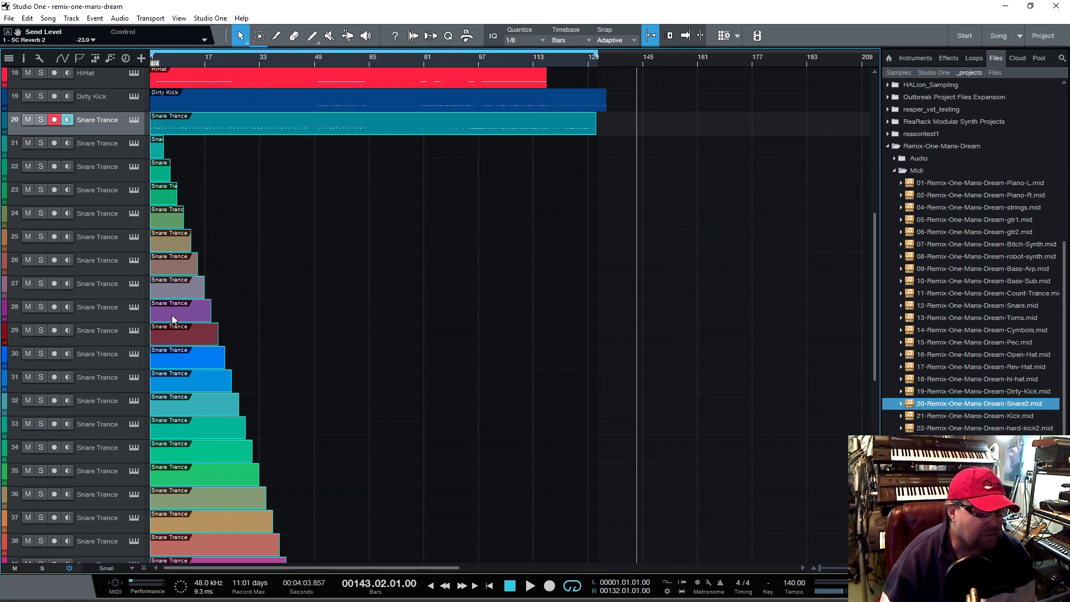
{"action": "scroll", "coordinate": [216, 416], "scroll_direction": "down", "scroll_amount": 10}
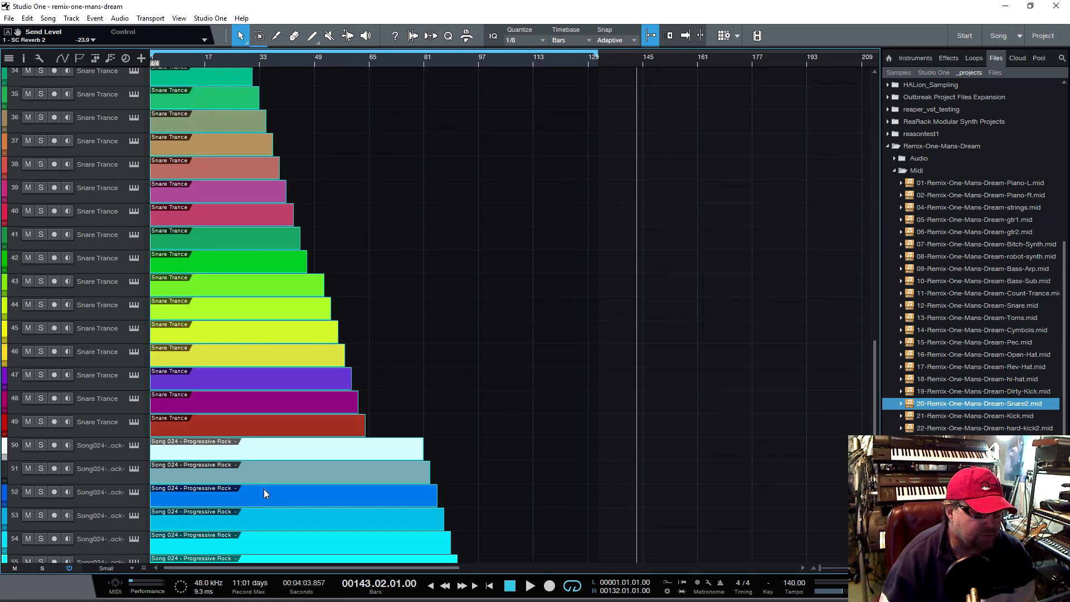
{"action": "scroll", "coordinate": [265, 479], "scroll_direction": "up", "scroll_amount": 14}
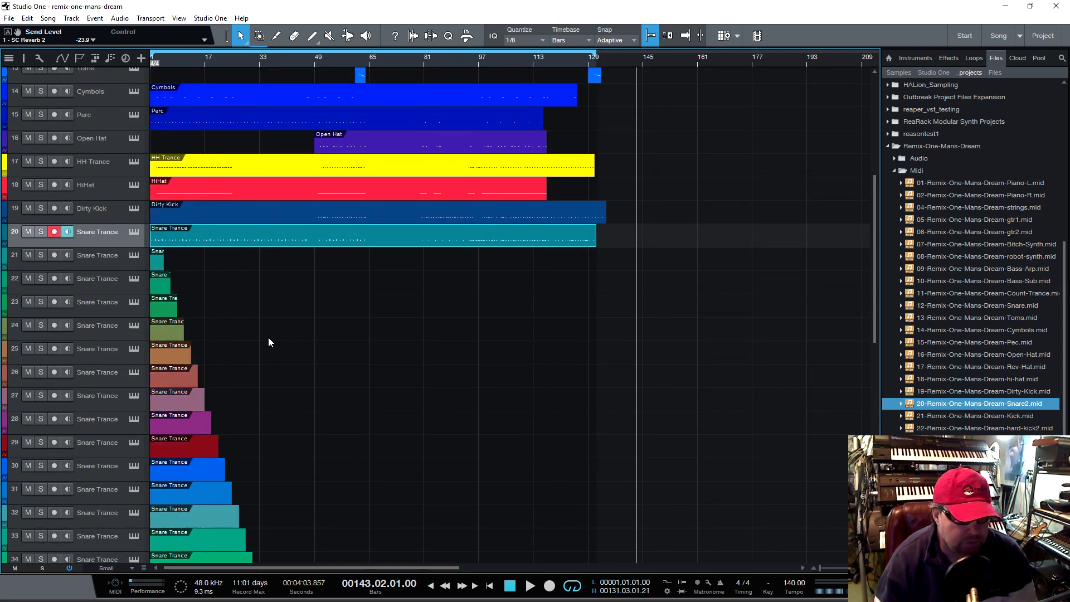
{"action": "scroll", "coordinate": [302, 338], "scroll_direction": "down", "scroll_amount": 5}
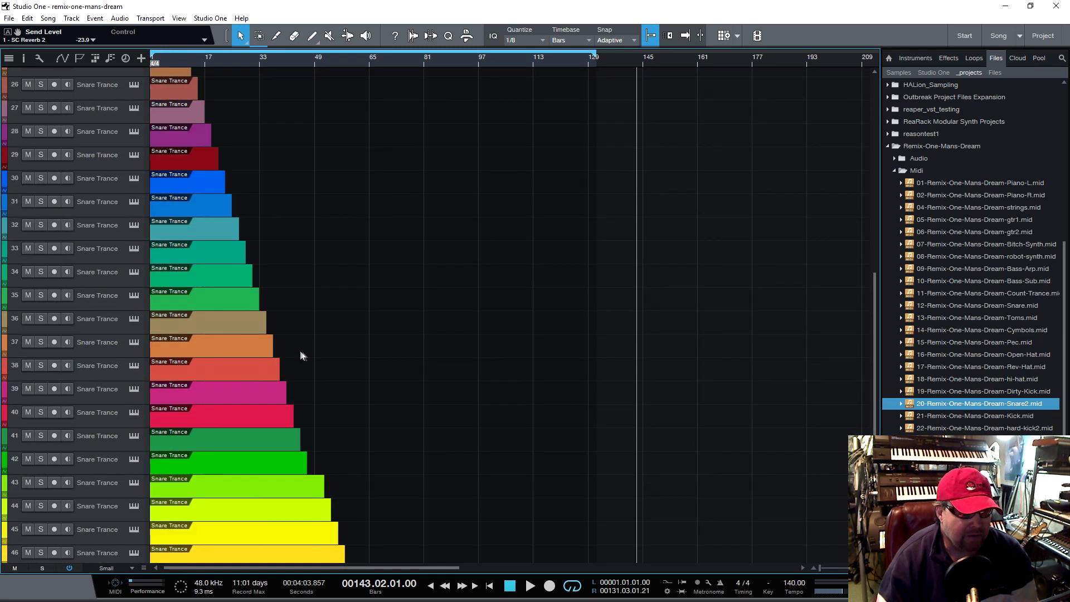
{"action": "scroll", "coordinate": [306, 357], "scroll_direction": "up", "scroll_amount": 4}
{"action": "scroll", "coordinate": [305, 356], "scroll_direction": "down", "scroll_amount": 2}
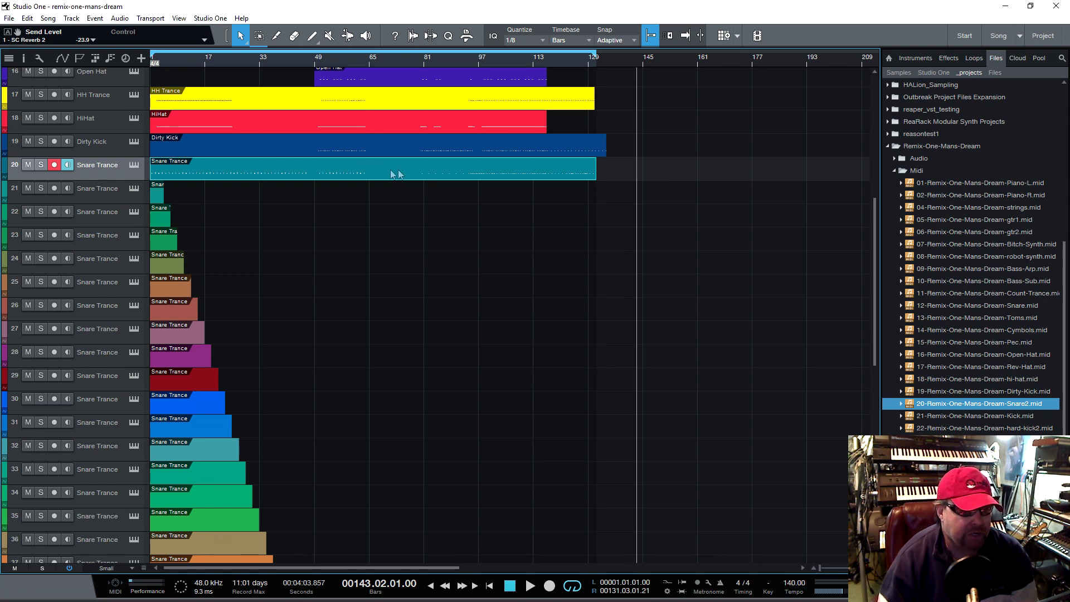
{"action": "scroll", "coordinate": [319, 234], "scroll_direction": "down", "scroll_amount": 12}
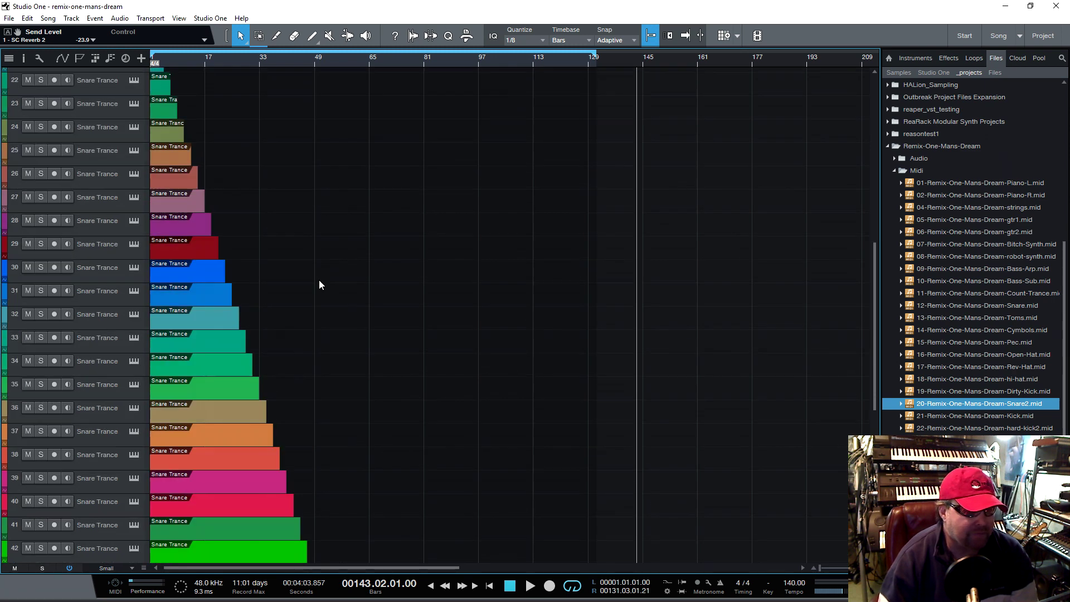
{"action": "scroll", "coordinate": [390, 284], "scroll_direction": "up", "scroll_amount": 12}
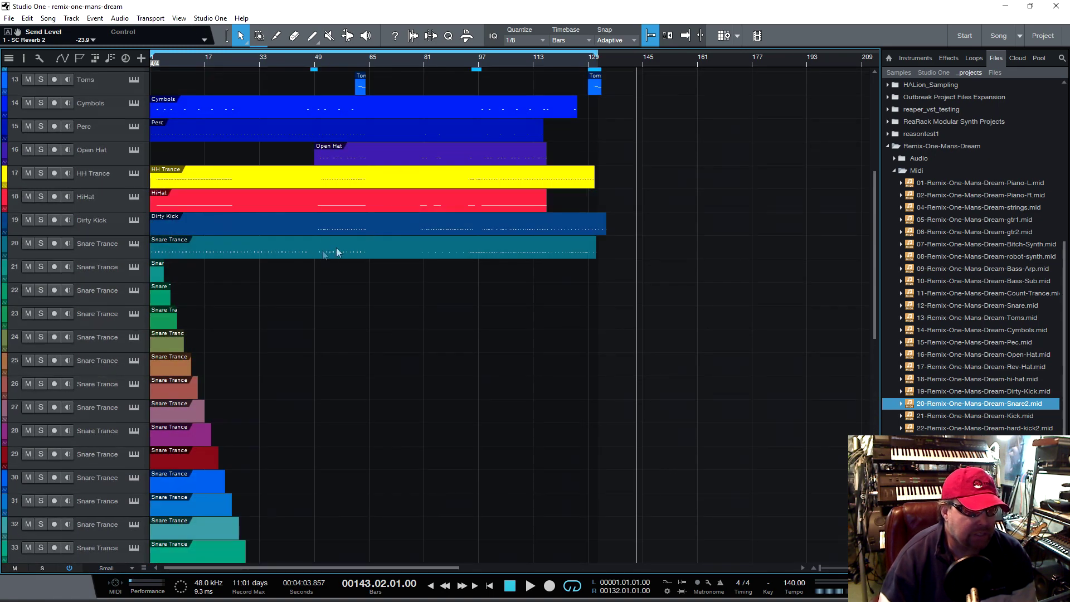
{"action": "scroll", "coordinate": [310, 360], "scroll_direction": "down", "scroll_amount": 15}
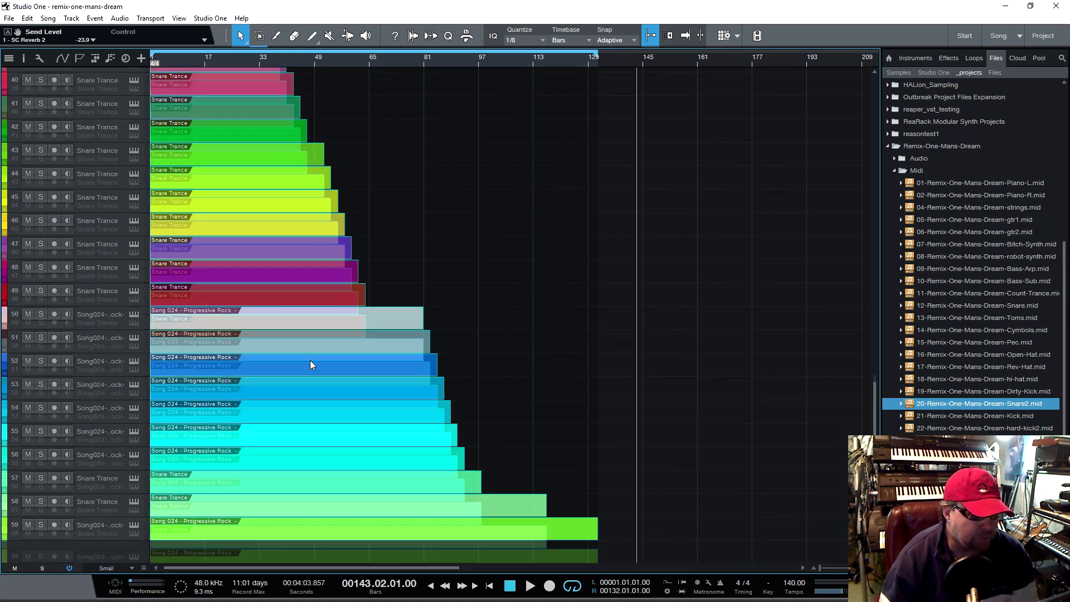
Marquee-select the leftover events from the bottom track up to track 21, then scroll back to the top
{"action": "left_click_drag", "start_coordinate": [622, 523], "coordinate": [204, 50]}
{"action": "scroll", "coordinate": [239, 198], "scroll_direction": "up", "scroll_amount": 5}
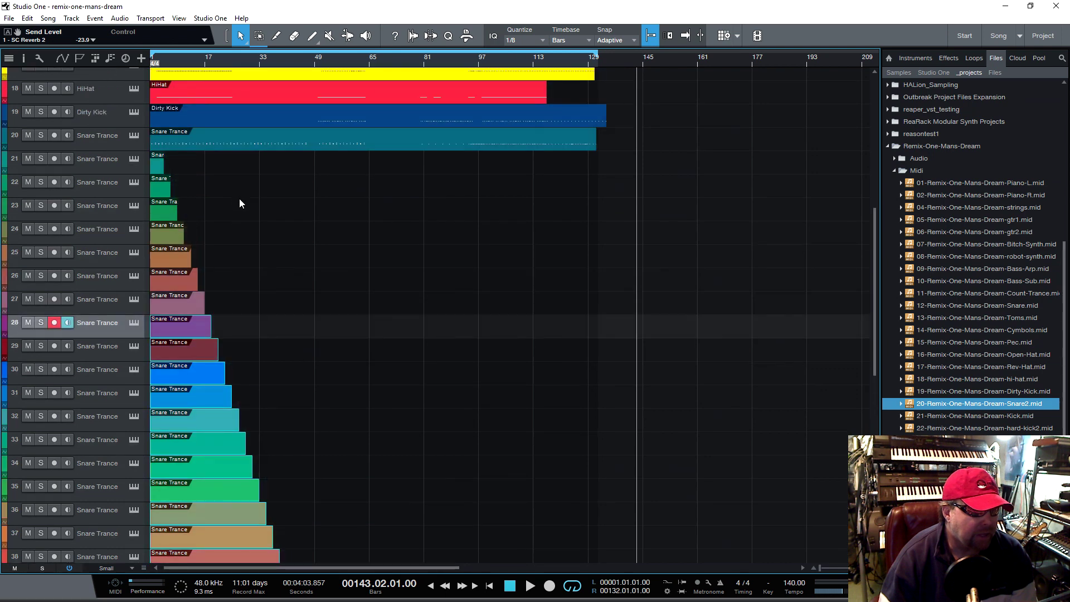
{"action": "scroll", "coordinate": [162, 307], "scroll_direction": "down", "scroll_amount": 5}
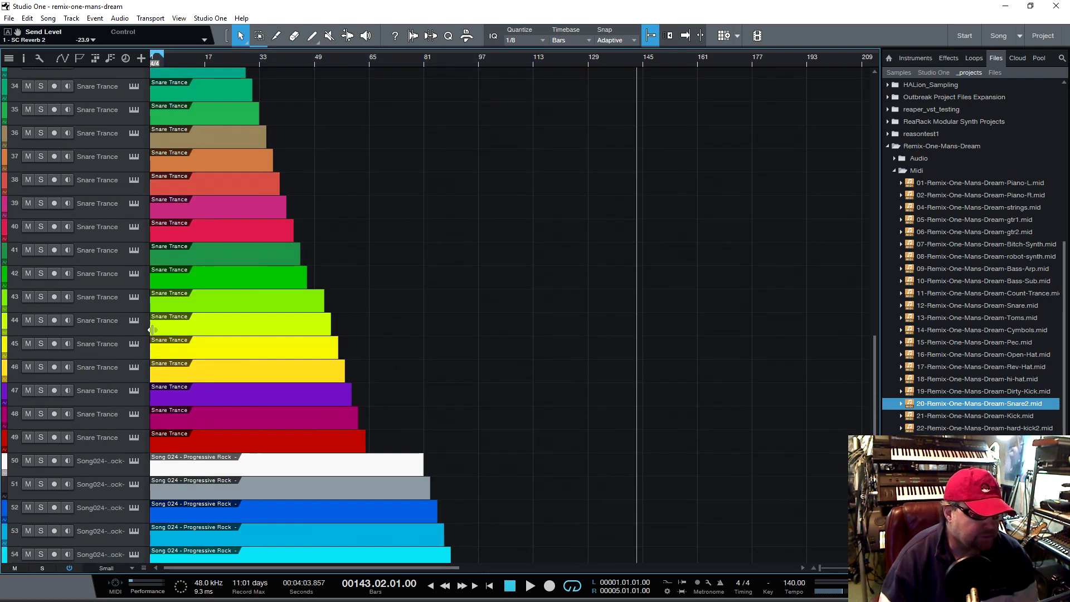
{"action": "scroll", "coordinate": [159, 441], "scroll_direction": "down", "scroll_amount": 3}
{"action": "scroll", "coordinate": [118, 314], "scroll_direction": "up", "scroll_amount": 5}
{"action": "scroll", "coordinate": [117, 314], "scroll_direction": "up", "scroll_amount": 5}
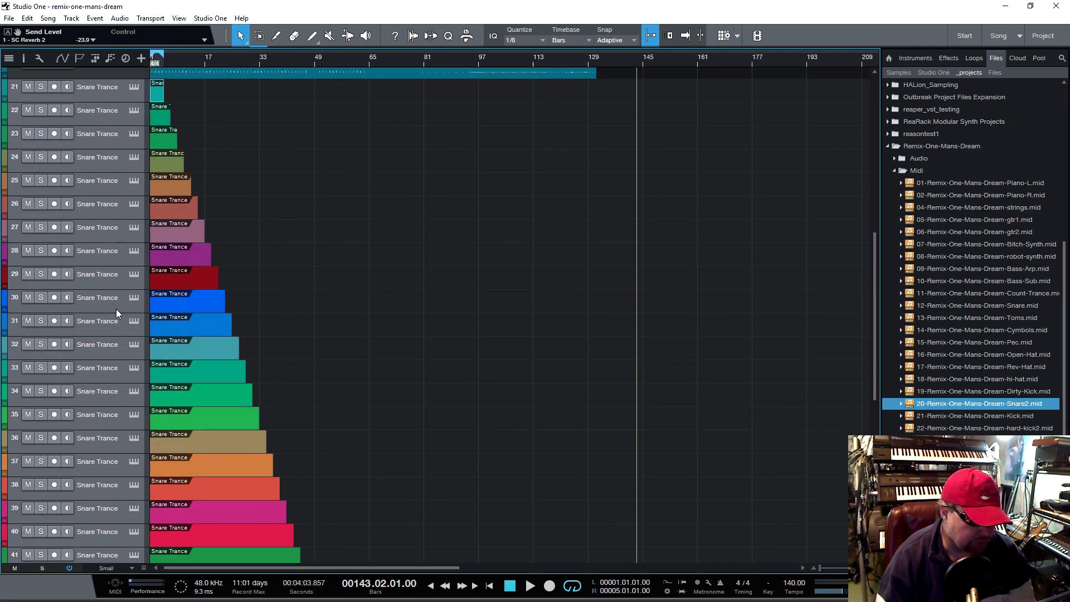
{"action": "scroll", "coordinate": [294, 264], "scroll_direction": "up", "scroll_amount": 3}
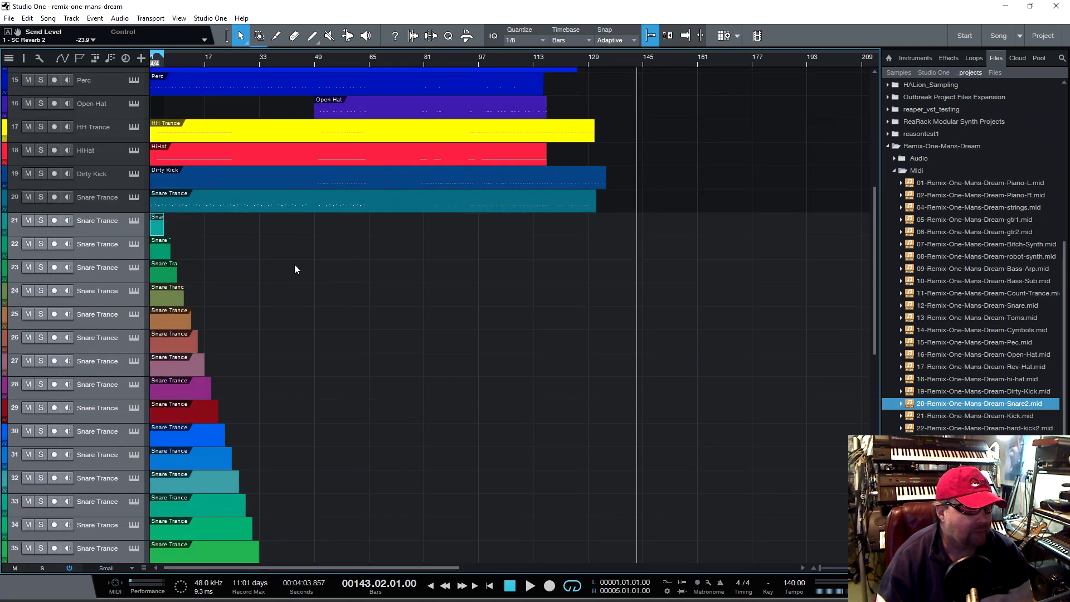
{"action": "scroll", "coordinate": [294, 264], "scroll_direction": "up", "scroll_amount": 7}
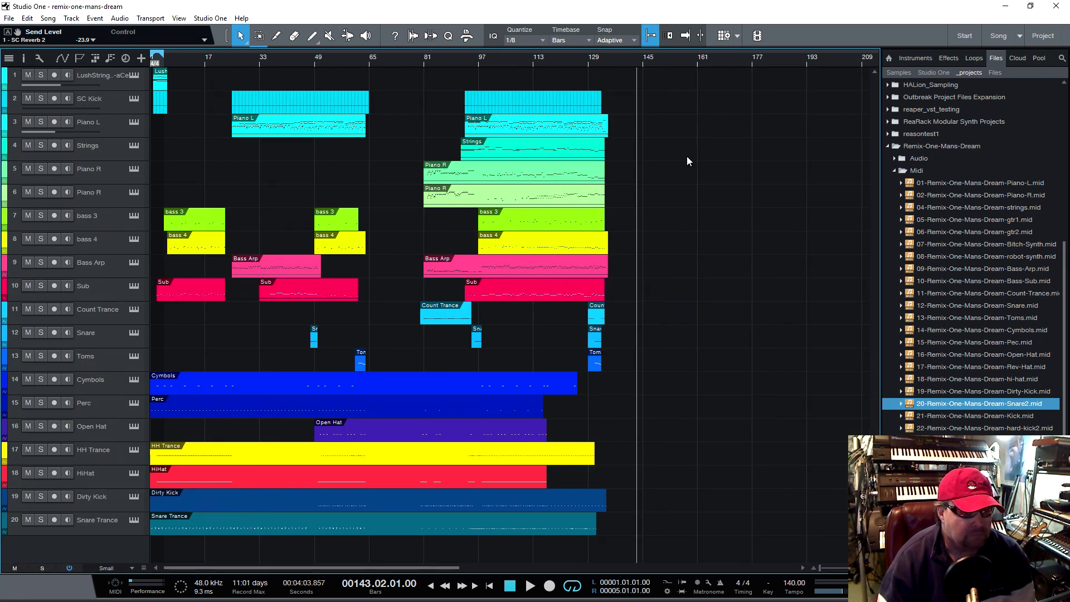